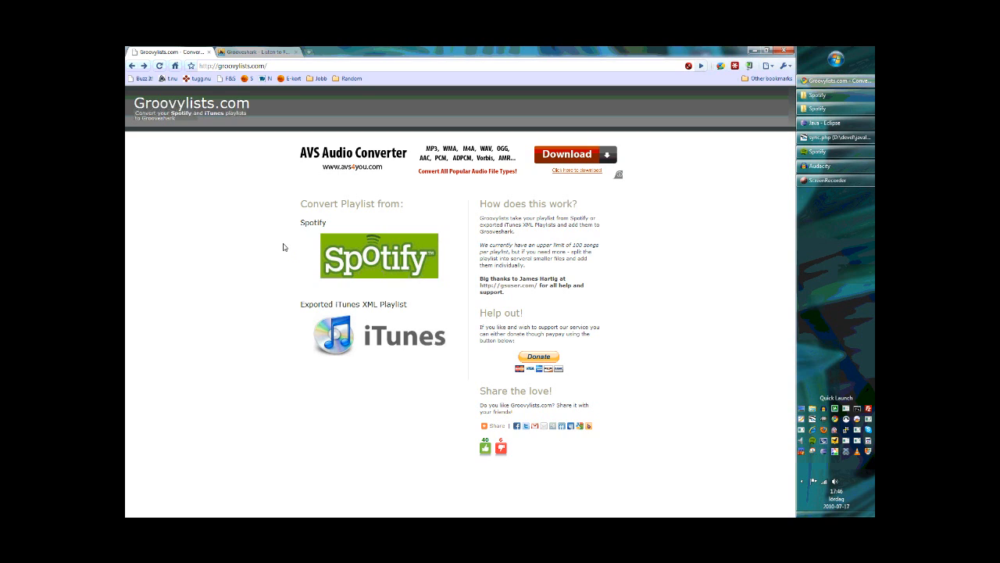
Choose Spotify as the source under 'Convert Playlist from', then bring the Spotify app forward.
click(250, 68)
drag(218, 66, 291, 69)
click(221, 268)
click(386, 248)
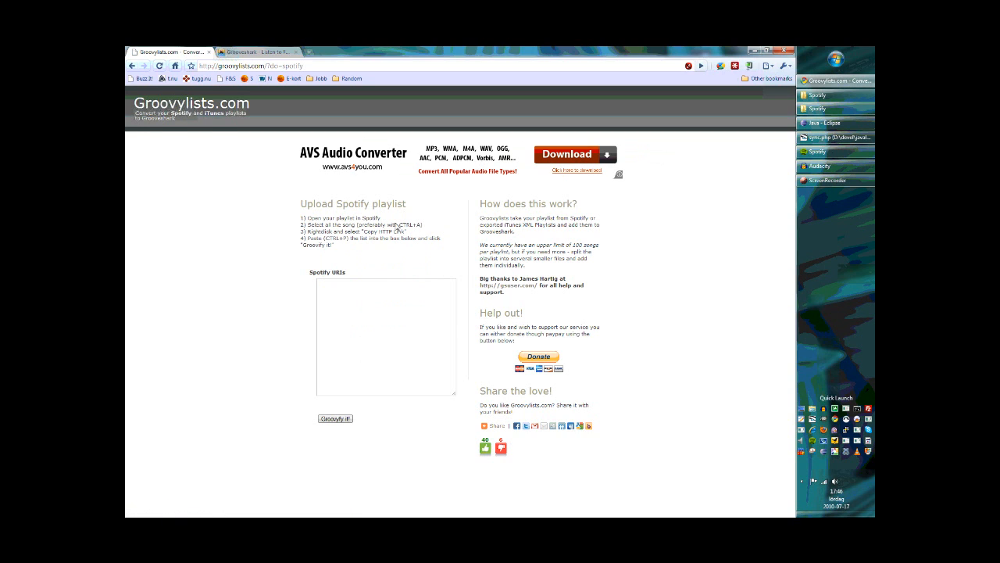
click(819, 152)
In the U2 Ullevi 2009 playlist, select Breathe through Mysterious Ways and copy their HTTP links.
click(153, 234)
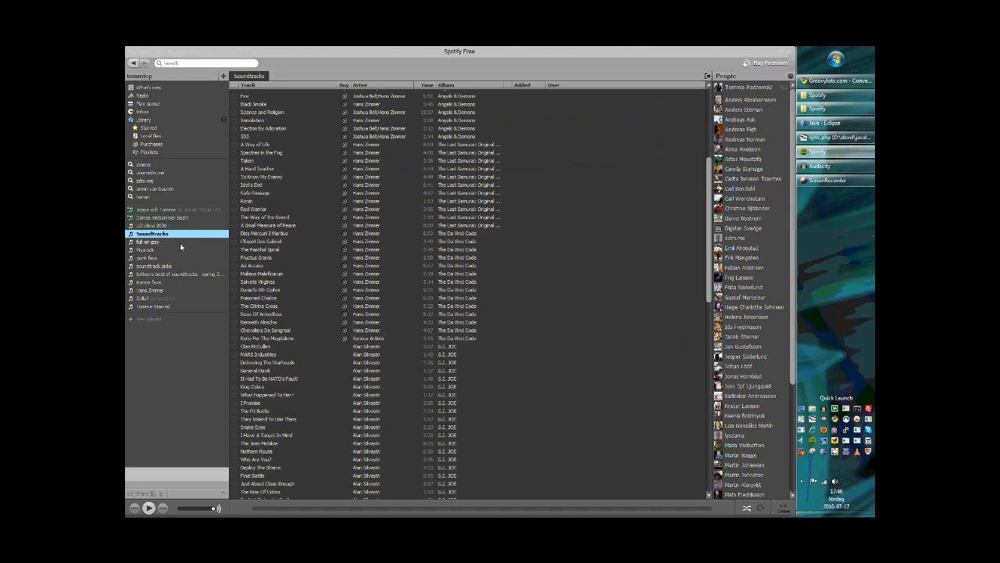
click(164, 226)
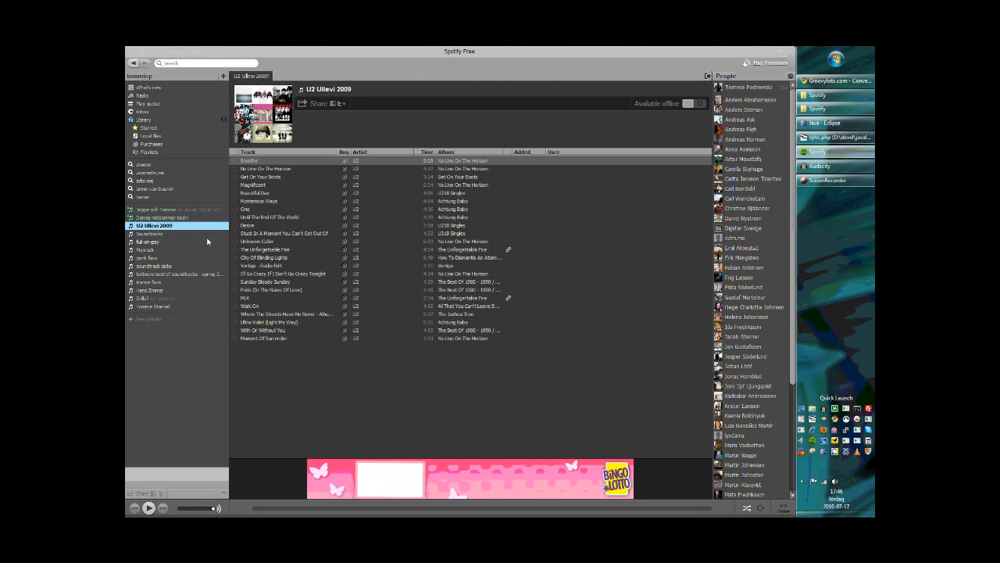
click(275, 161)
shift+click(275, 203)
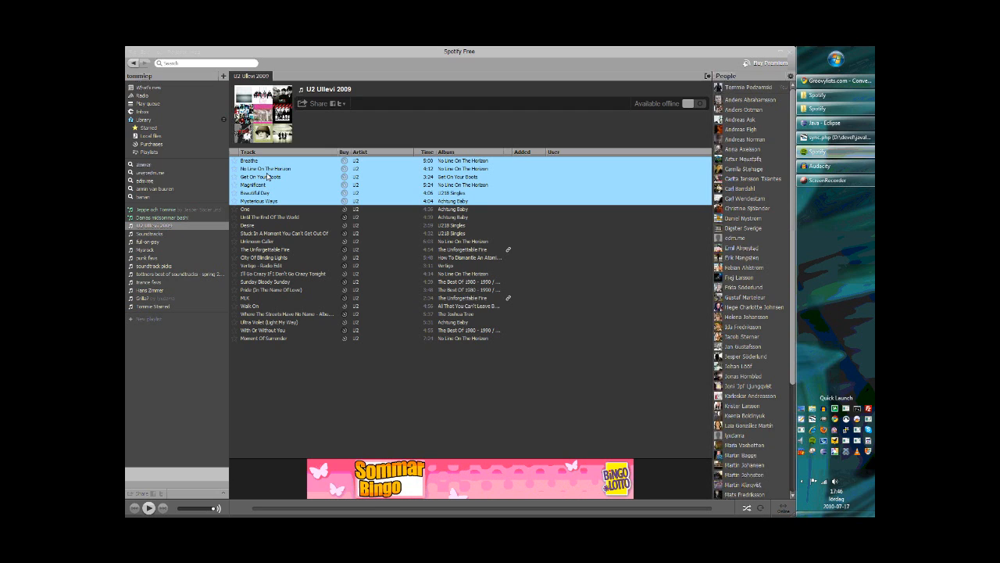
right_click(268, 174)
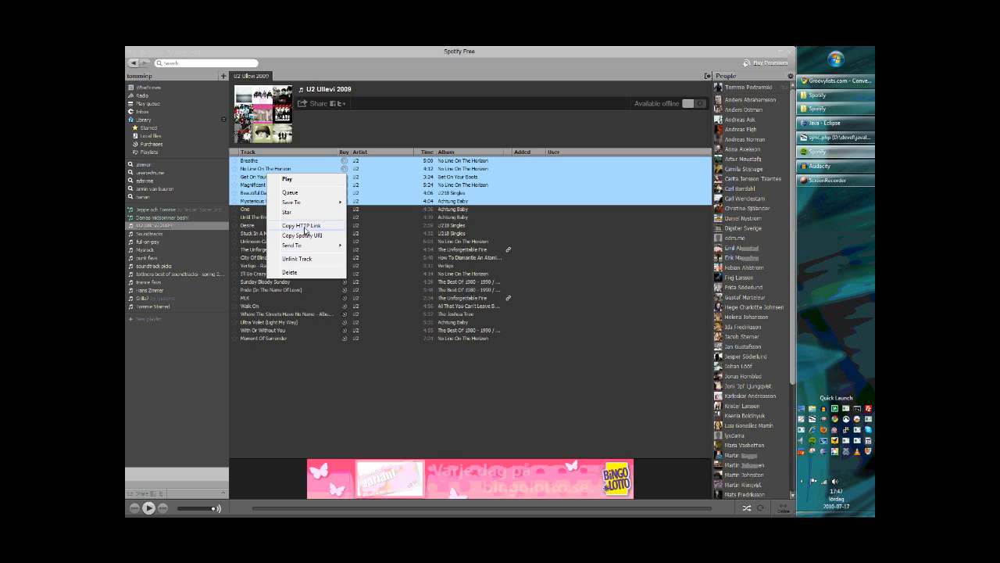
click(308, 226)
Paste the copied track links into the Spotify URIs box and Groovify them.
click(805, 81)
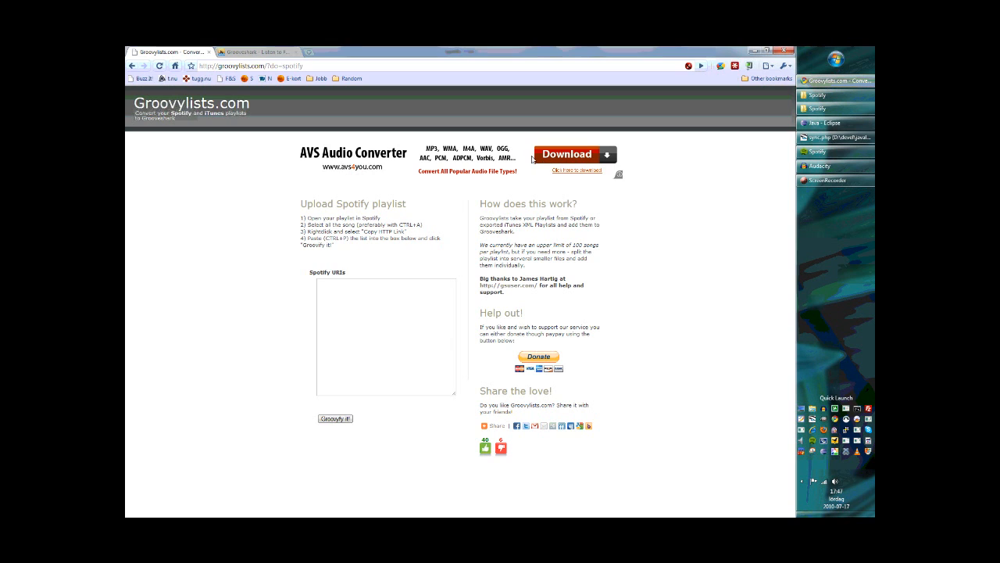
click(351, 308)
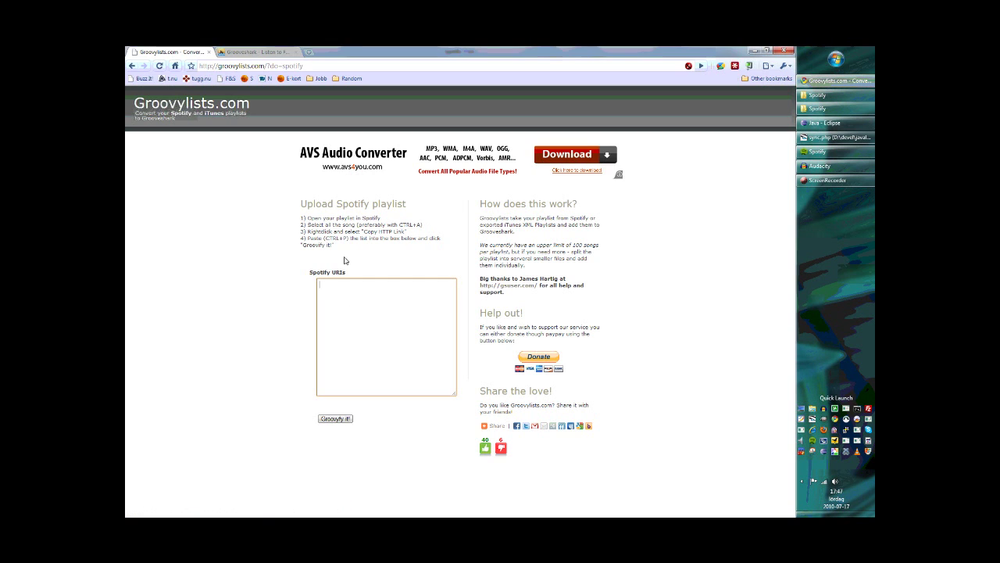
right_click(341, 315)
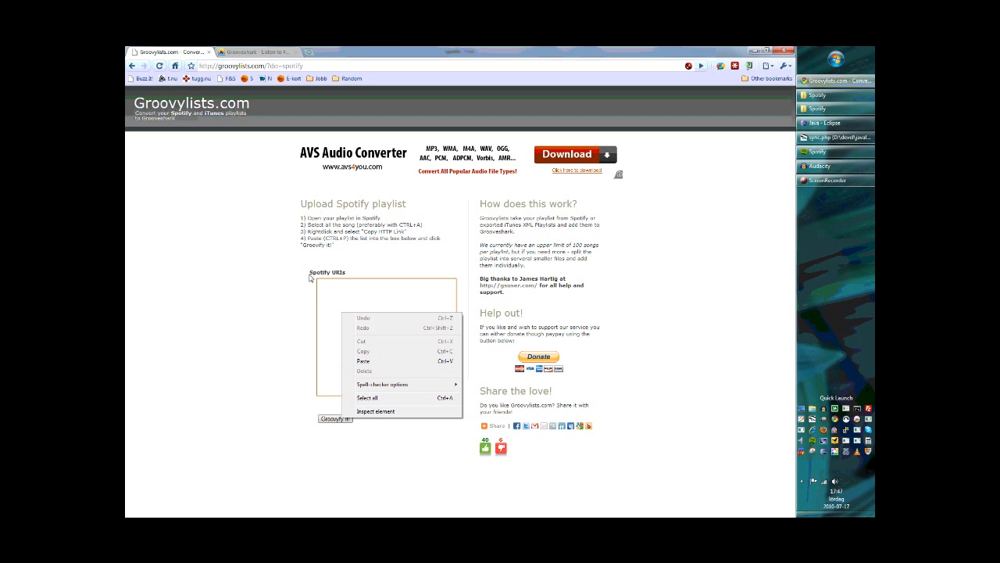
click(364, 361)
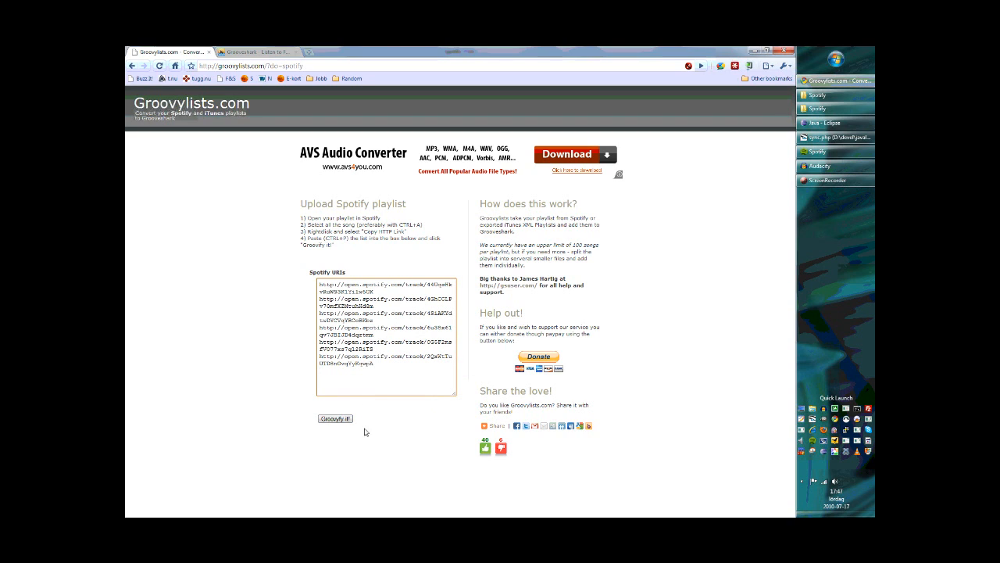
click(343, 420)
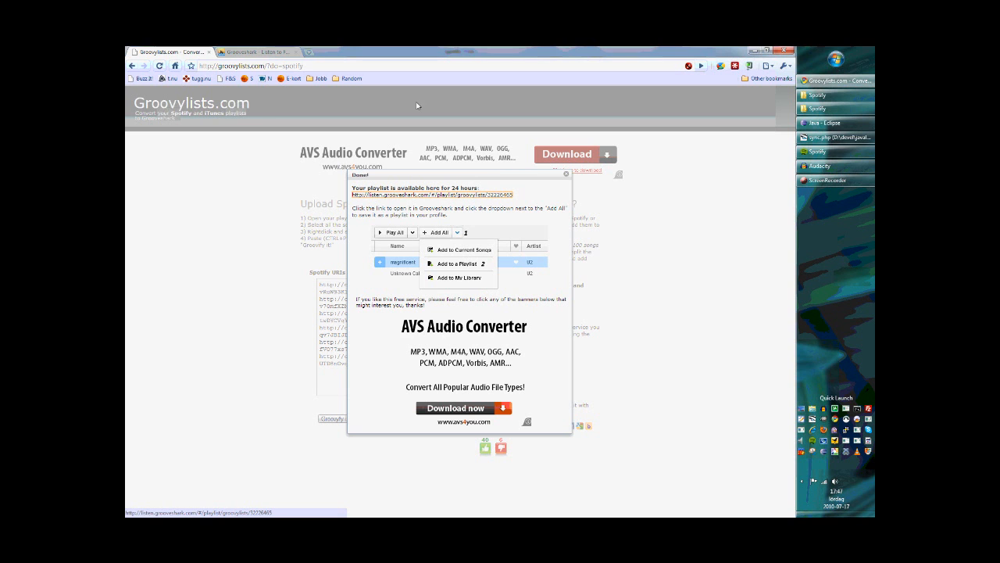
Load the converted Grooveshark playlist and select all six U2 tracks from Breathe to Mysterious Ways.
click(269, 50)
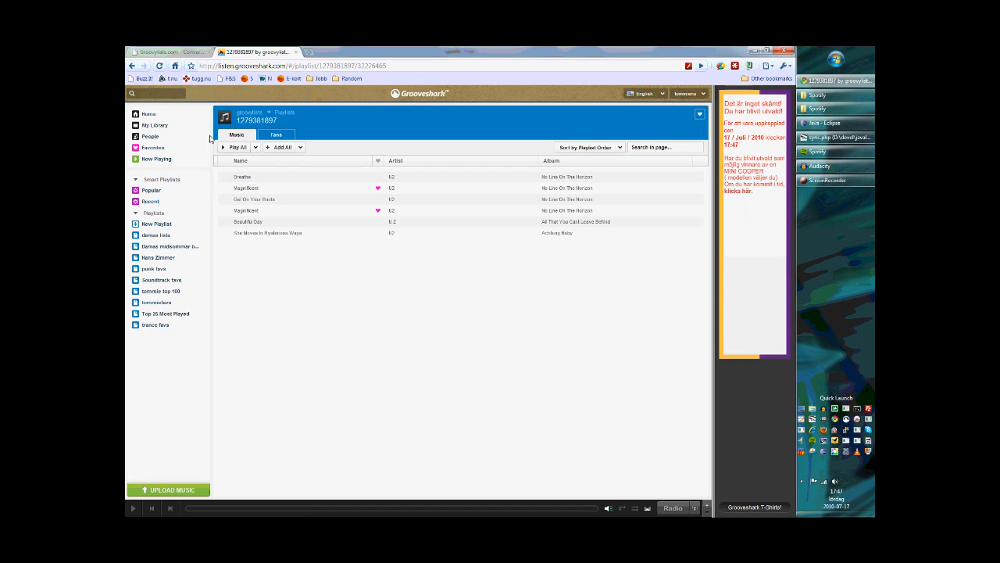
click(242, 177)
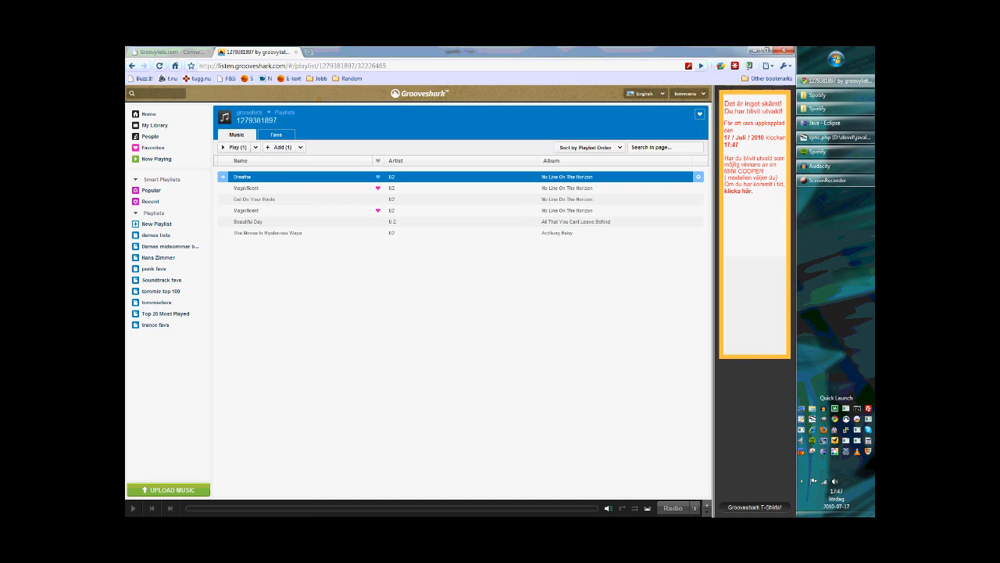
click(820, 151)
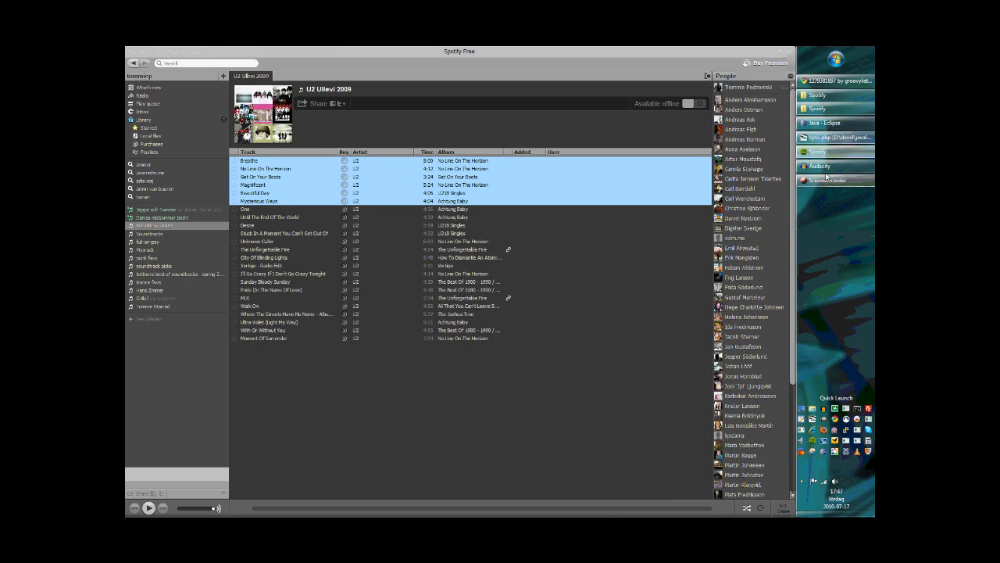
click(832, 80)
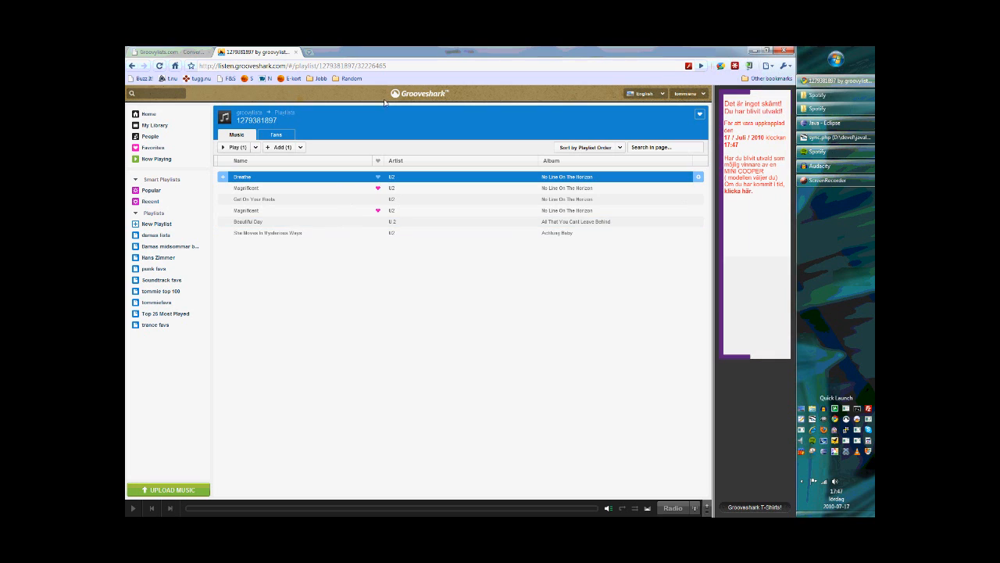
shift+click(285, 234)
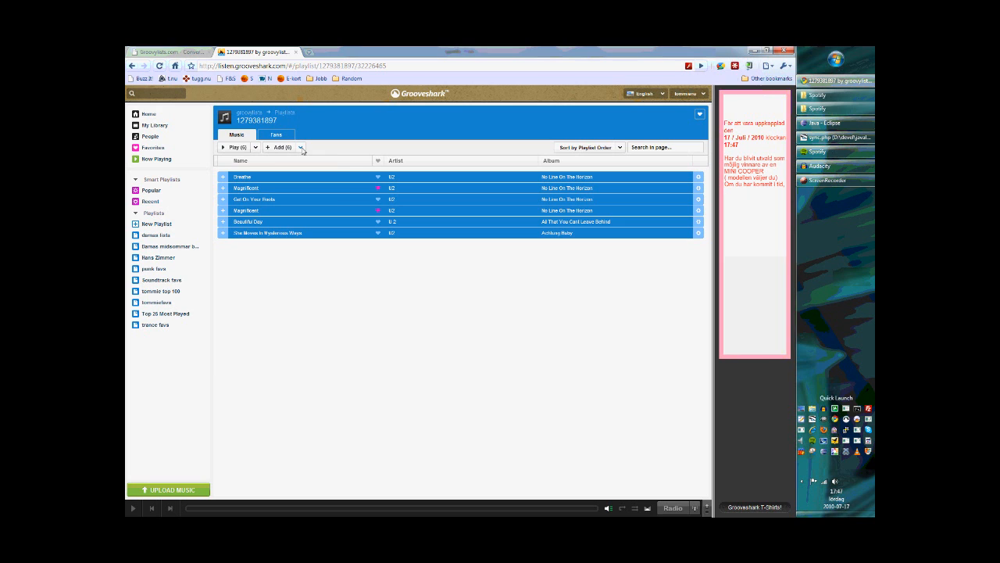
Add the selected songs to a new playlist named 'sample 1' and open it from the sidebar.
click(300, 147)
click(315, 185)
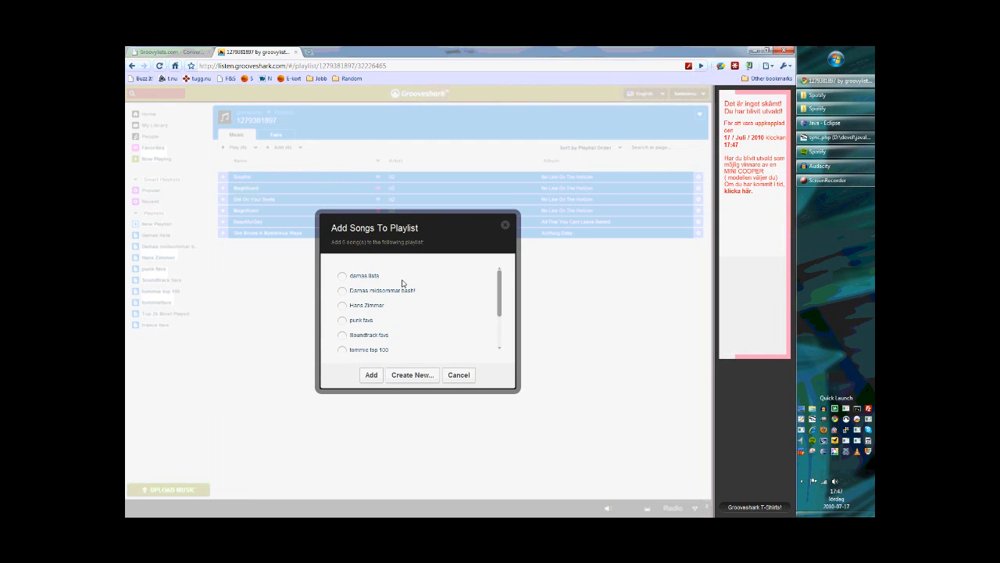
click(411, 374)
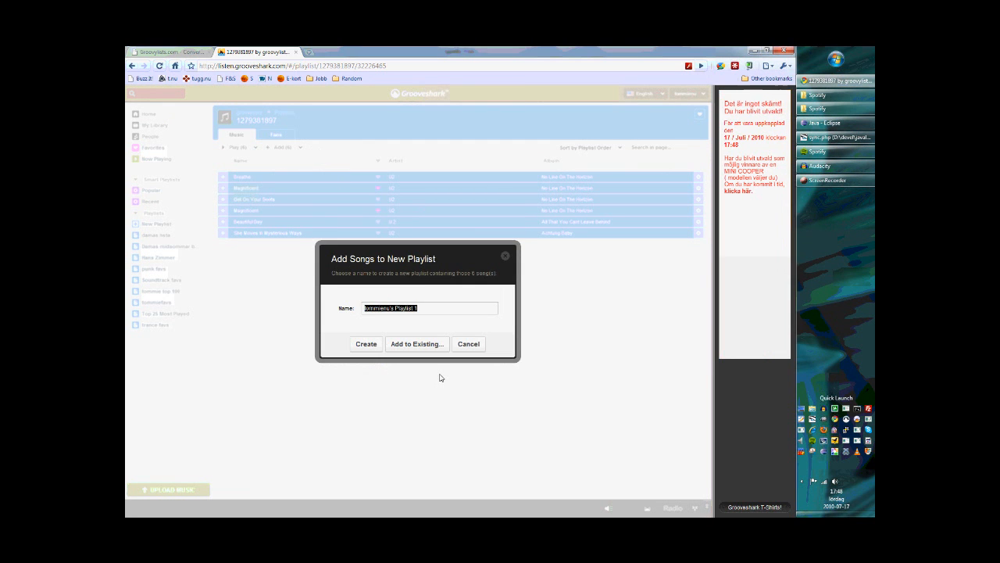
text(sample)
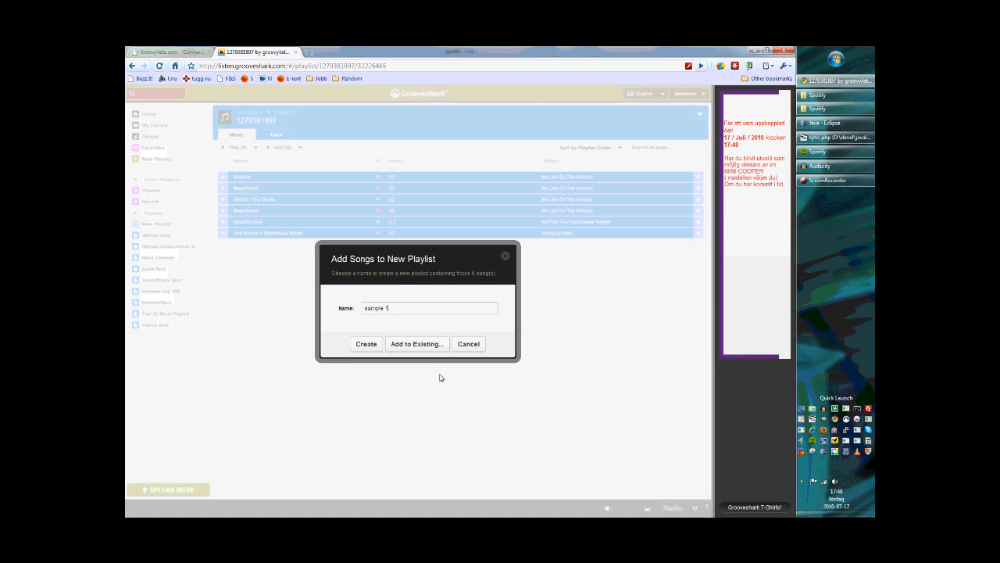
click(365, 343)
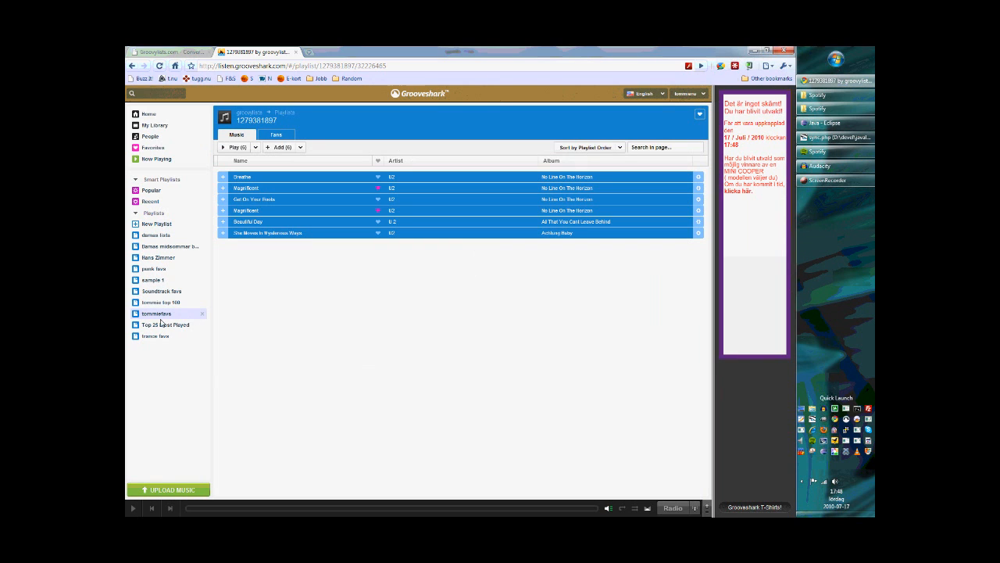
click(153, 279)
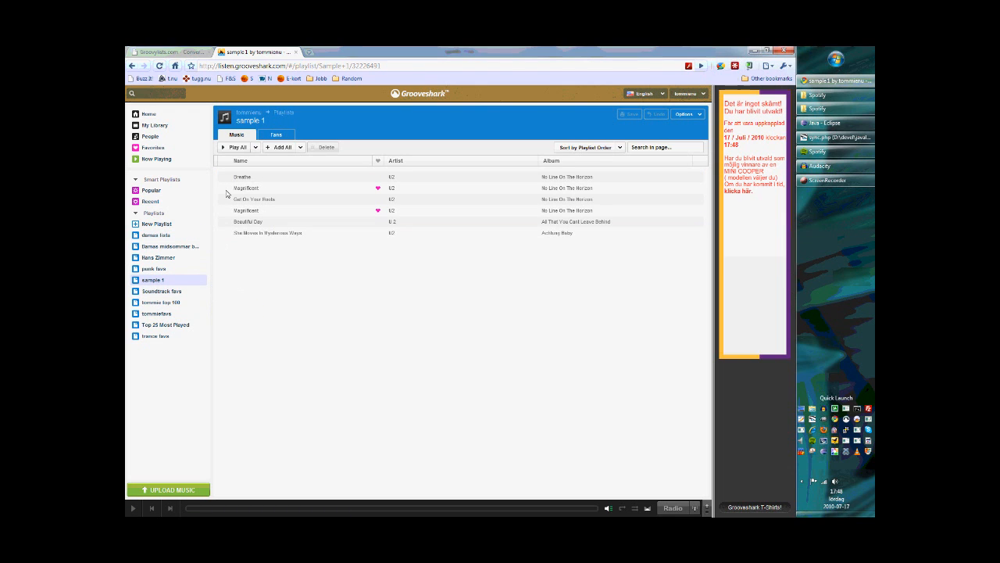